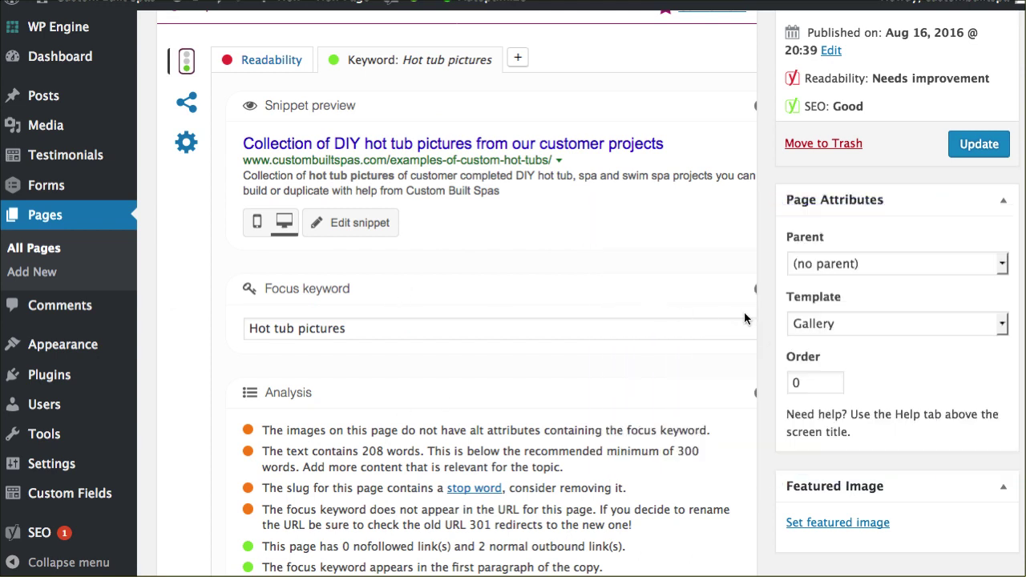
Browse the live hot tub gallery page, then close its tab to return to the editor
scroll(769, 326, up, 3)
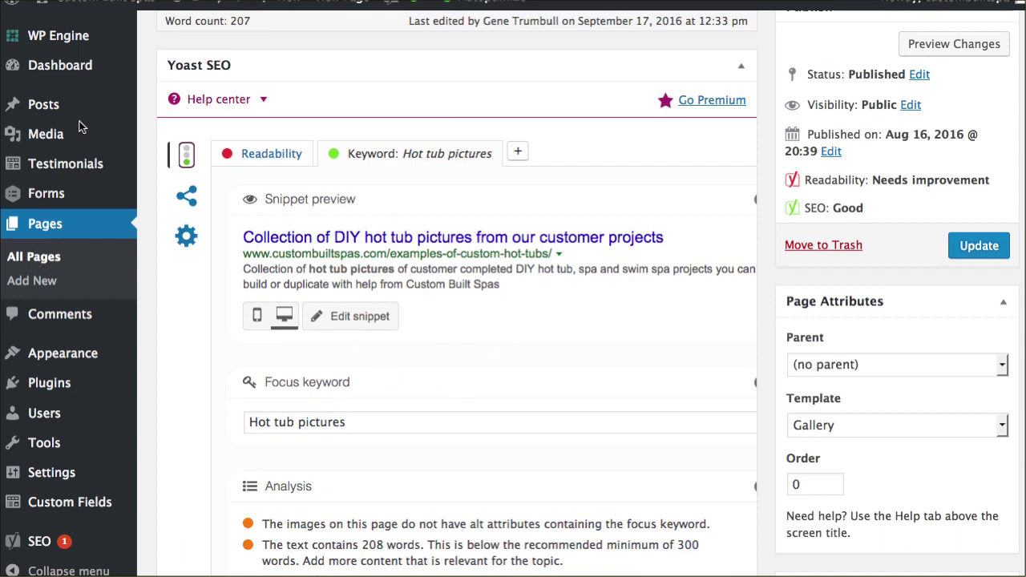
scroll(454, 222, up, 3)
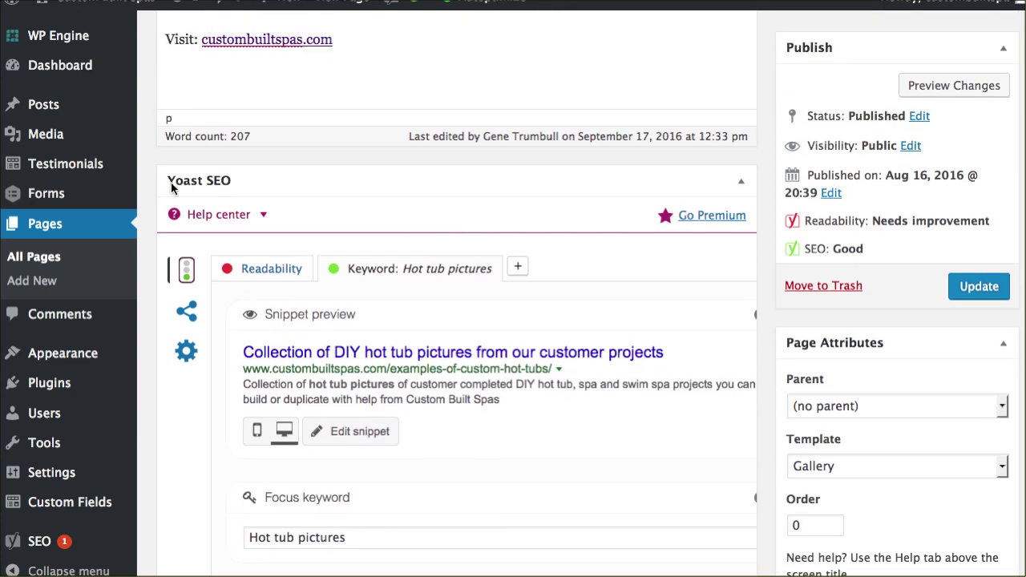
click(162, 173)
scroll(437, 305, up, 8)
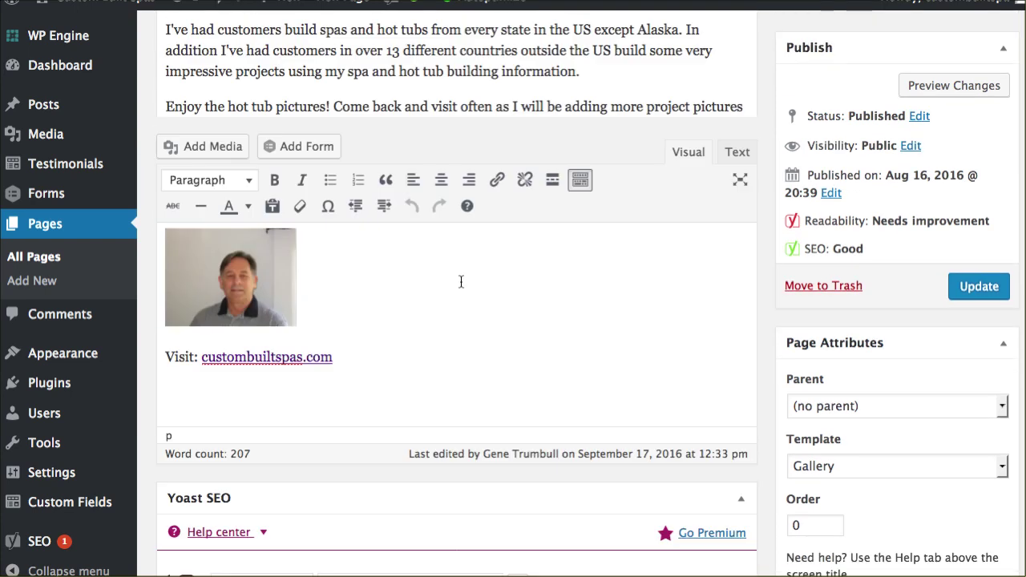
scroll(457, 277, down, 4)
scroll(453, 268, down, 10)
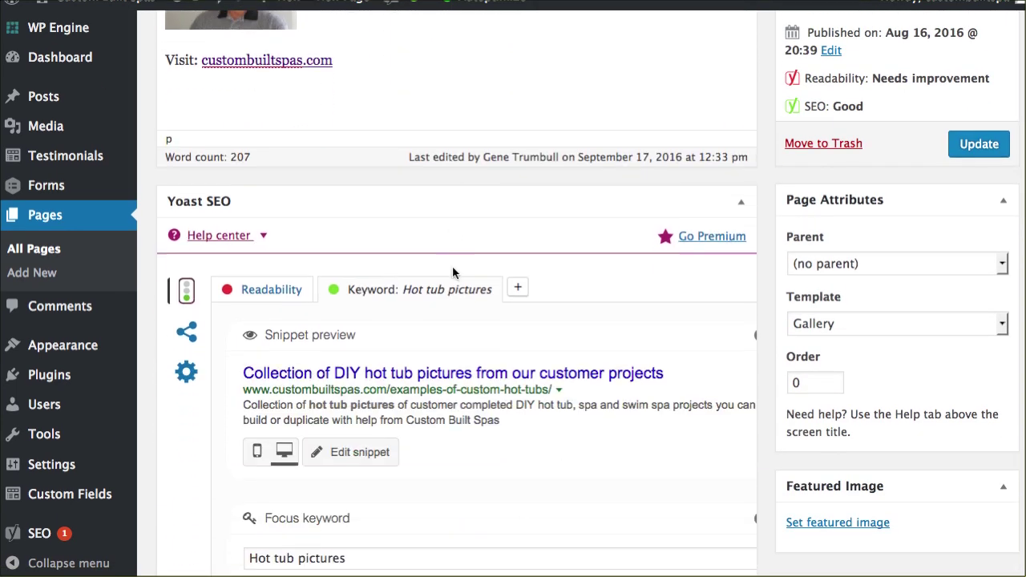
scroll(453, 273, down, 2)
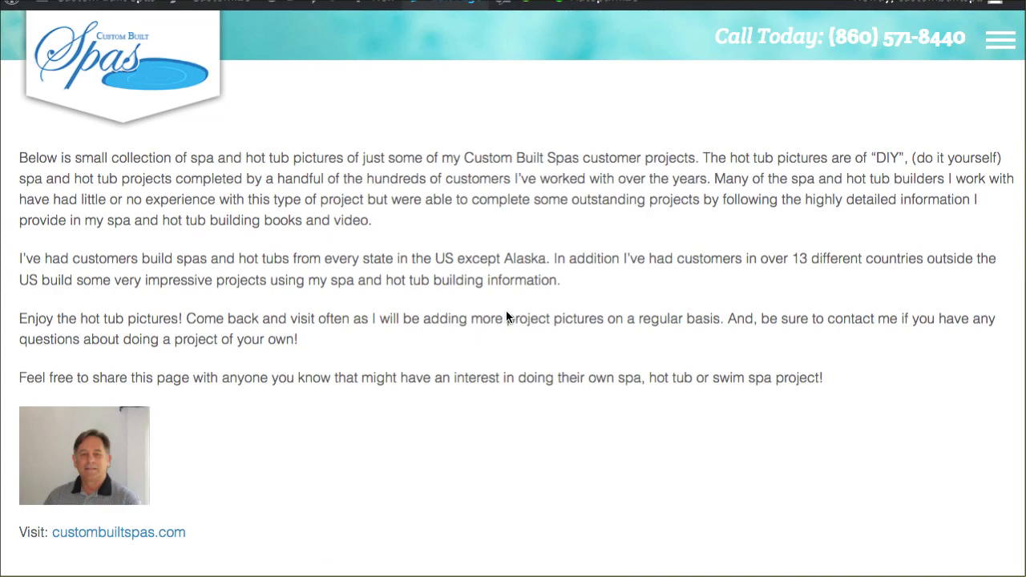
scroll(490, 215, down, 5)
key(ctrl+w)
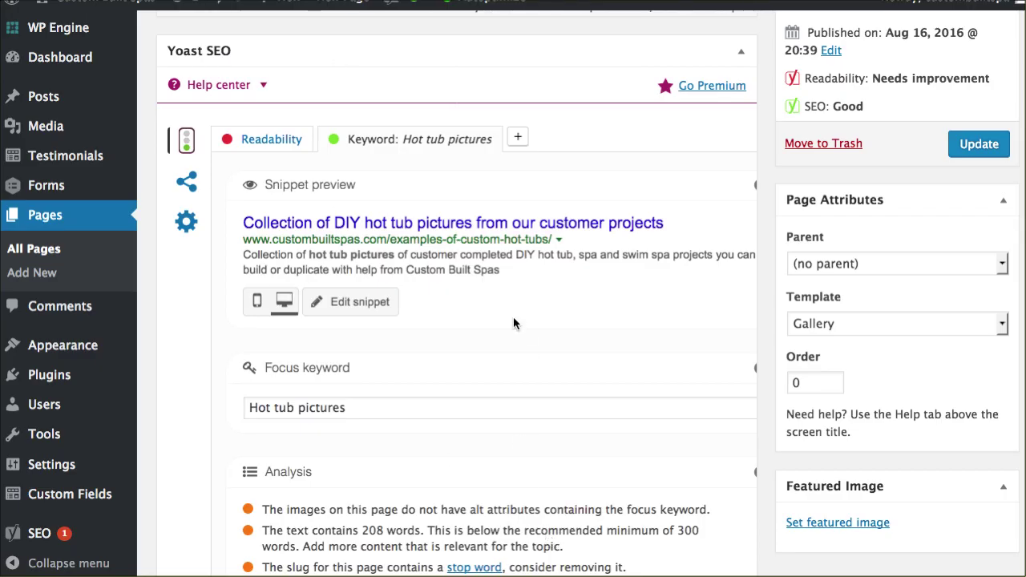
Open Yoast's editable snippet fields and clear the existing SEO title
click(360, 310)
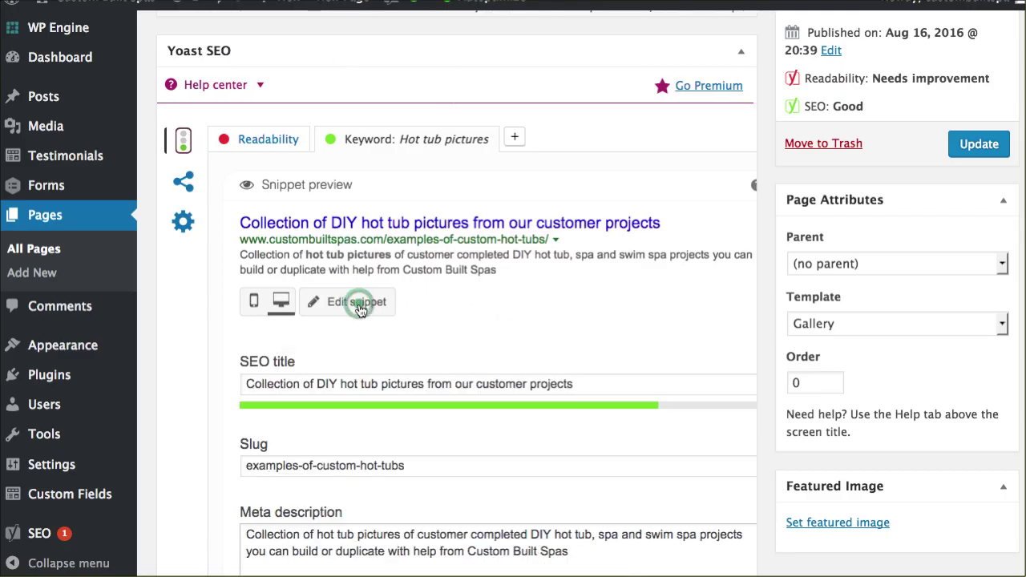
click(248, 383)
triple_click(609, 387)
key(ctrl+c)
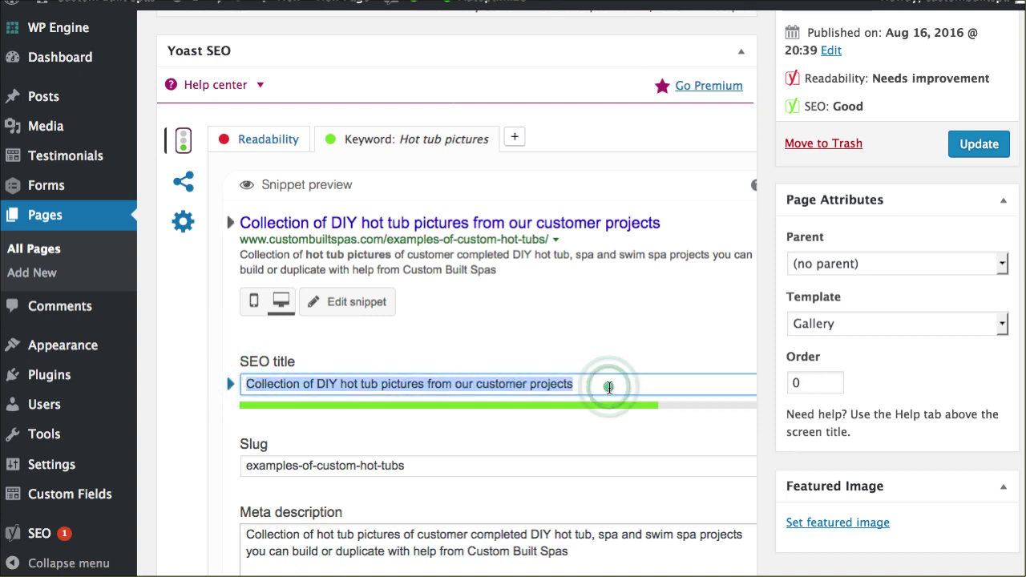
key(BackSpace)
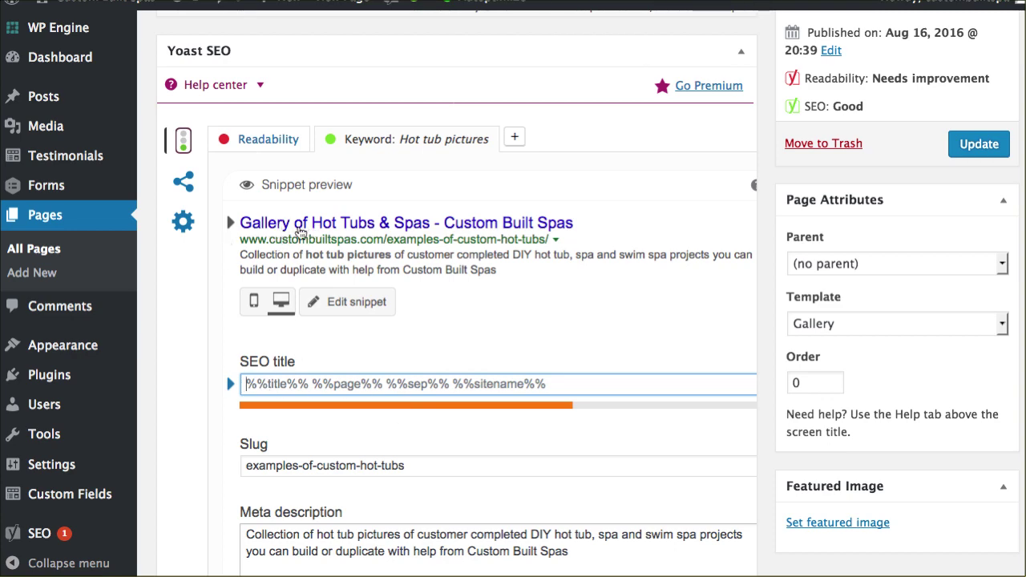
Paste 'Collection of DIY hot tub pictures from our customer projects' into the SEO title field
scroll(300, 233, up, 10)
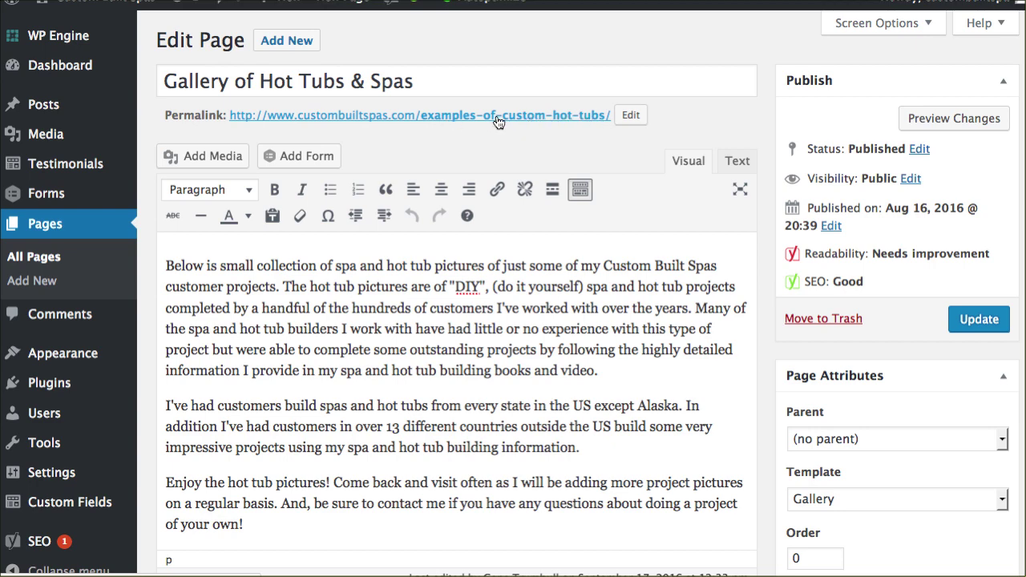
scroll(481, 121, down, 5)
scroll(477, 121, down, 6)
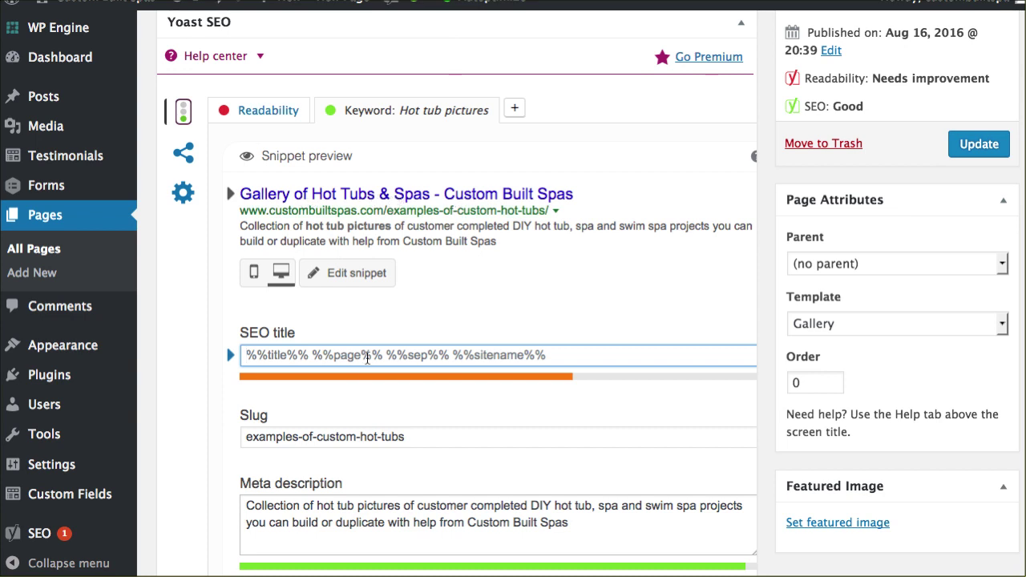
click(368, 358)
key(ctrl+v)
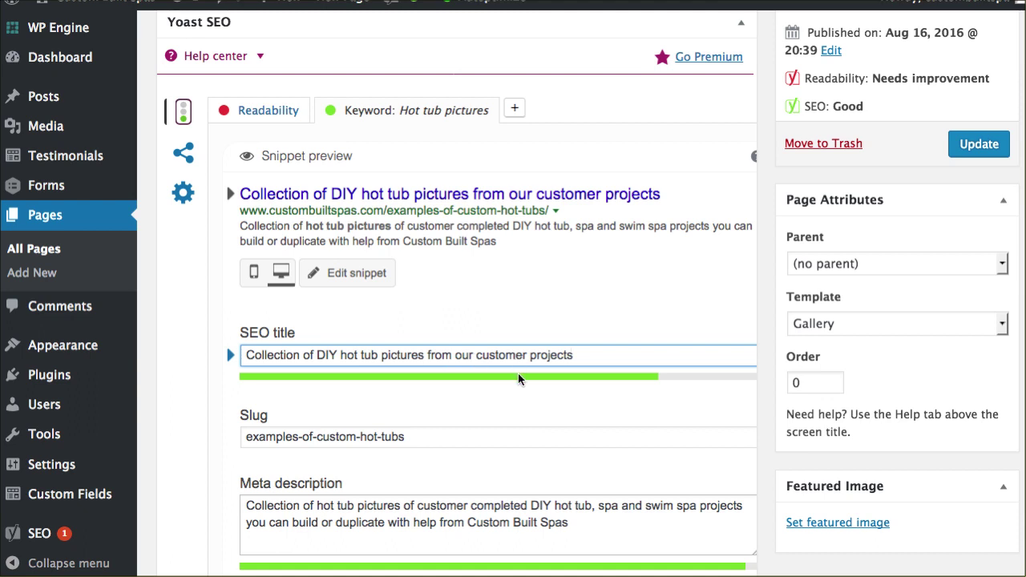
scroll(518, 377, down, 2)
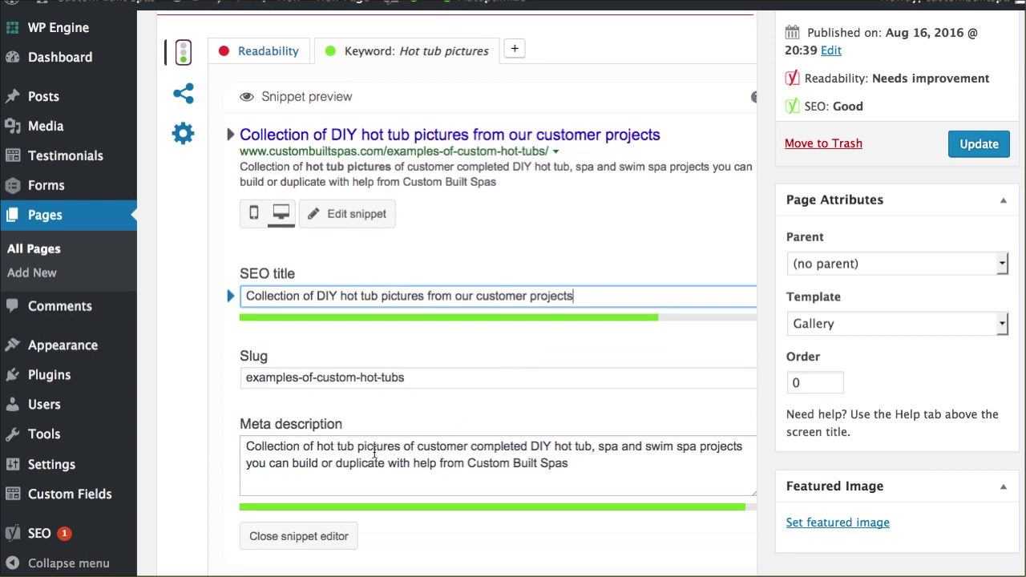
Clear the meta description, then paste the full customer hot tub projects text ending 'help from Custom Built Spas.'
click(374, 452)
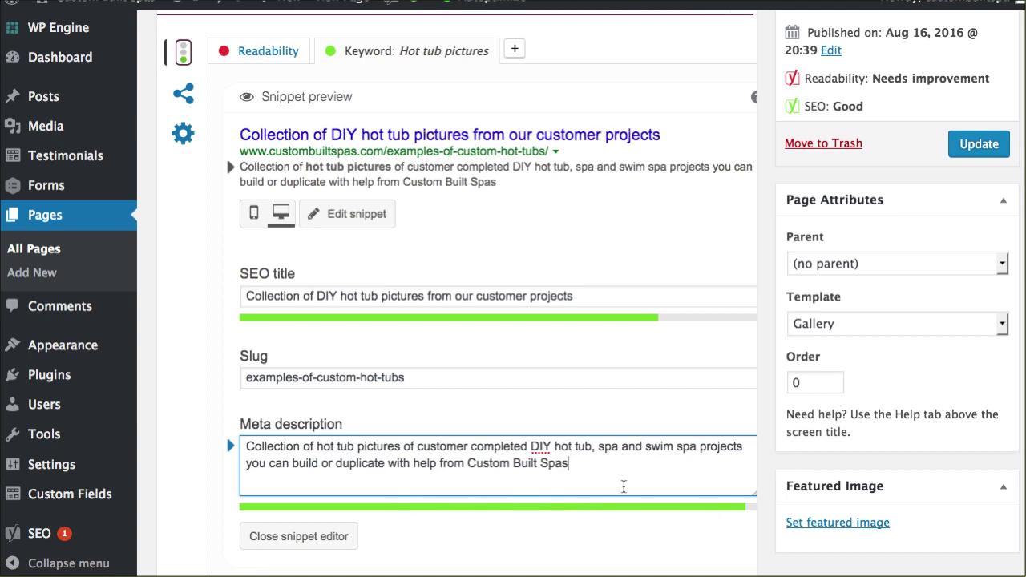
triple_click(607, 467)
key(ctrl+c)
key(BackSpace)
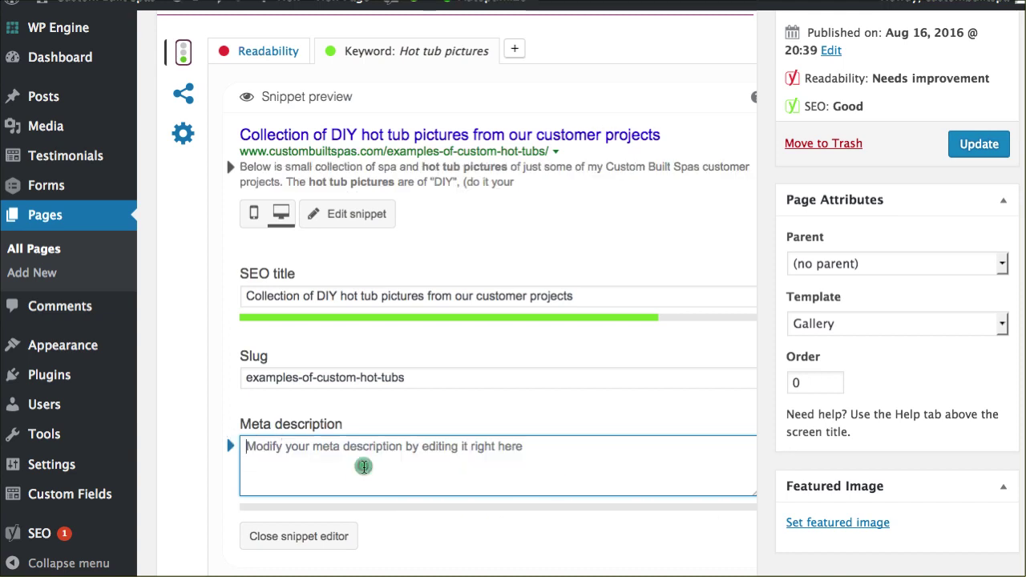
text(As you )
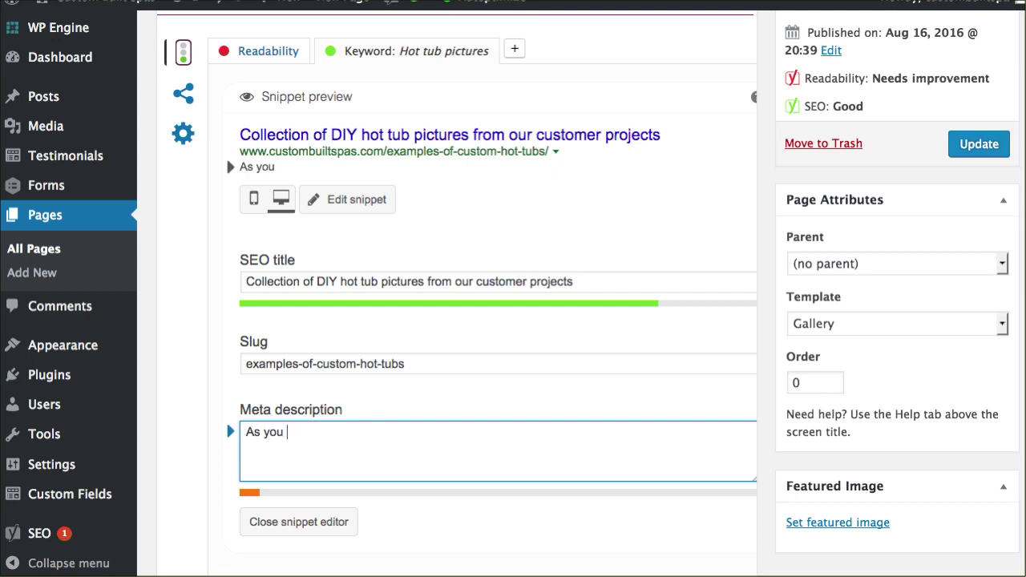
text(start to type)
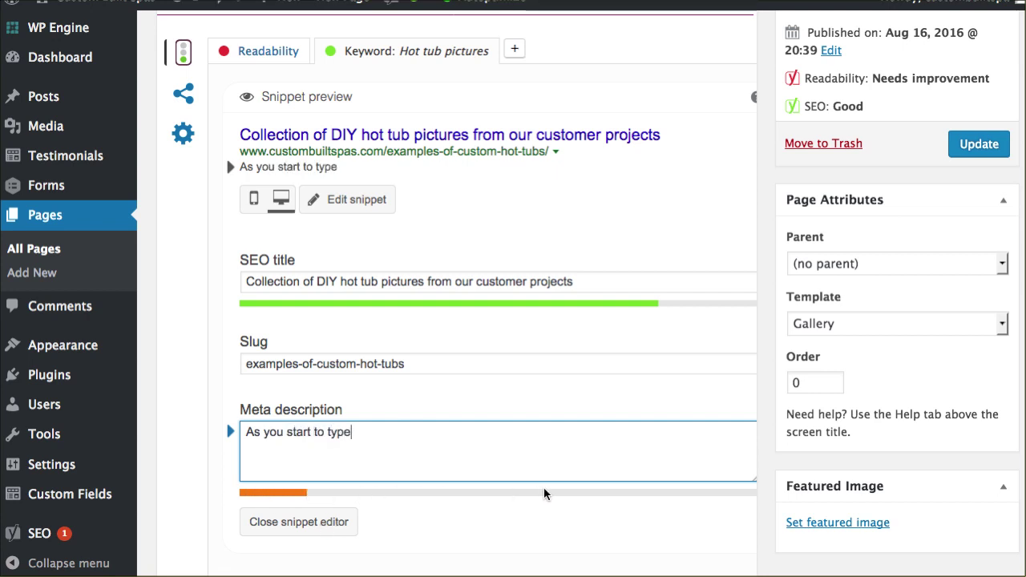
triple_click(477, 442)
key(ctrl+v)
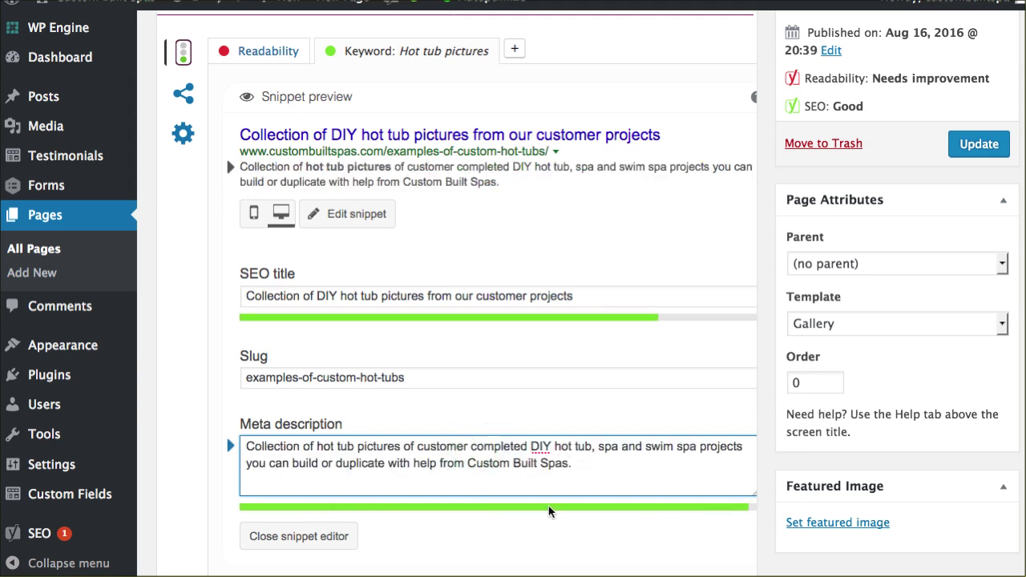
scroll(502, 321, up, 3)
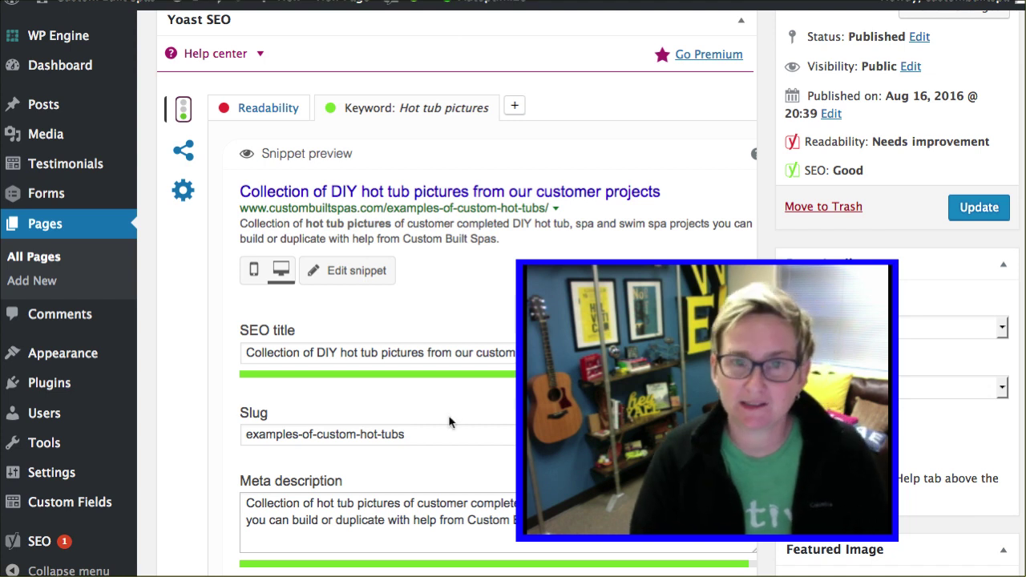
click(530, 303)
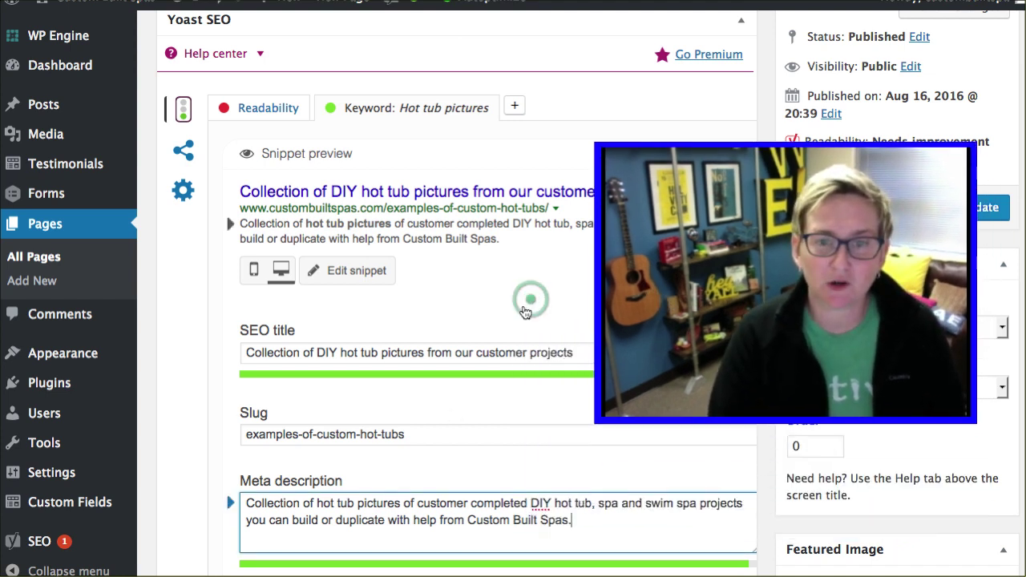
scroll(490, 308, down, 4)
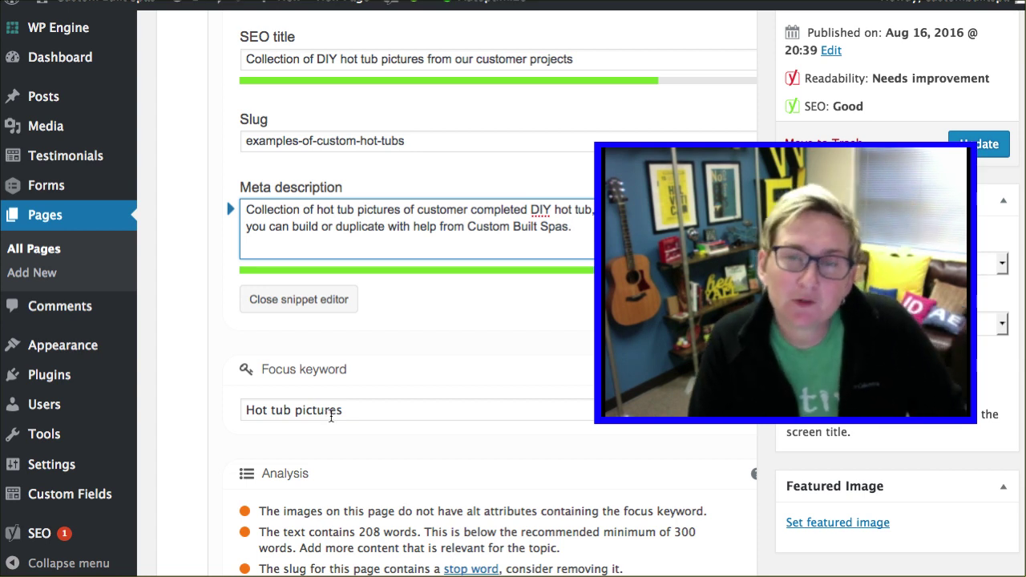
click(364, 412)
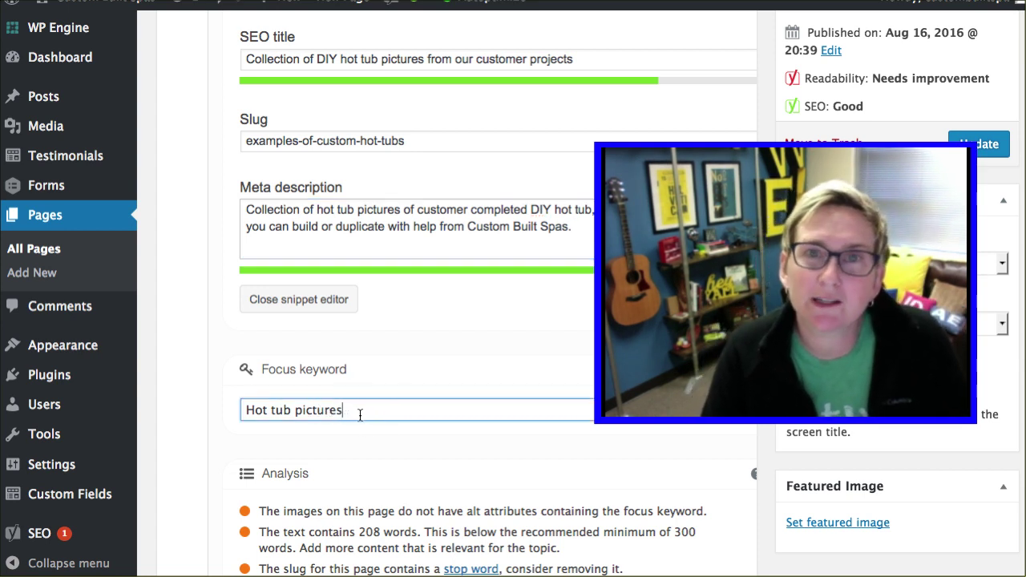
scroll(362, 423, up, 1)
scroll(361, 417, up, 2)
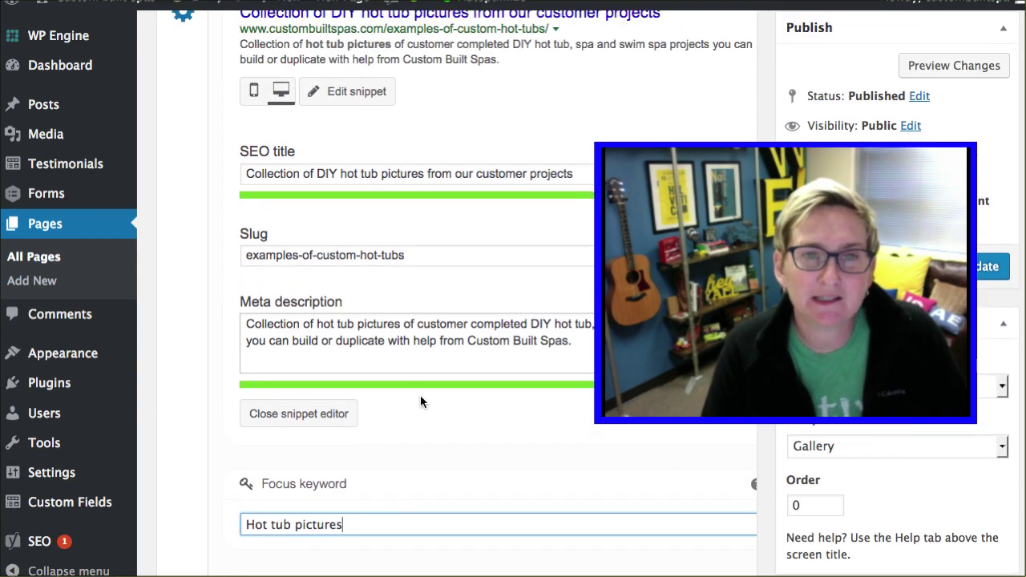
scroll(420, 395, up, 2)
scroll(422, 443, up, 10)
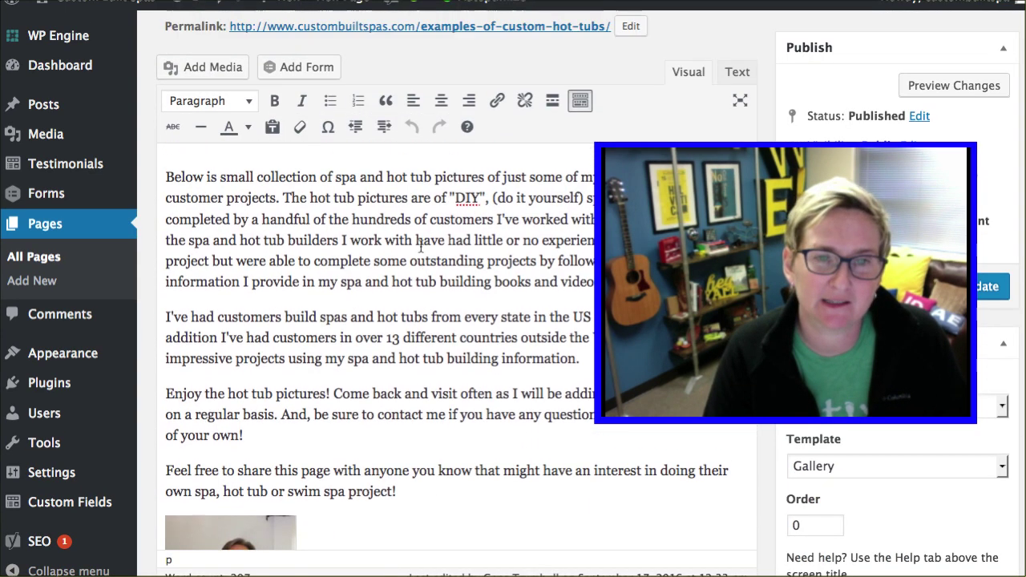
scroll(419, 230, down, 10)
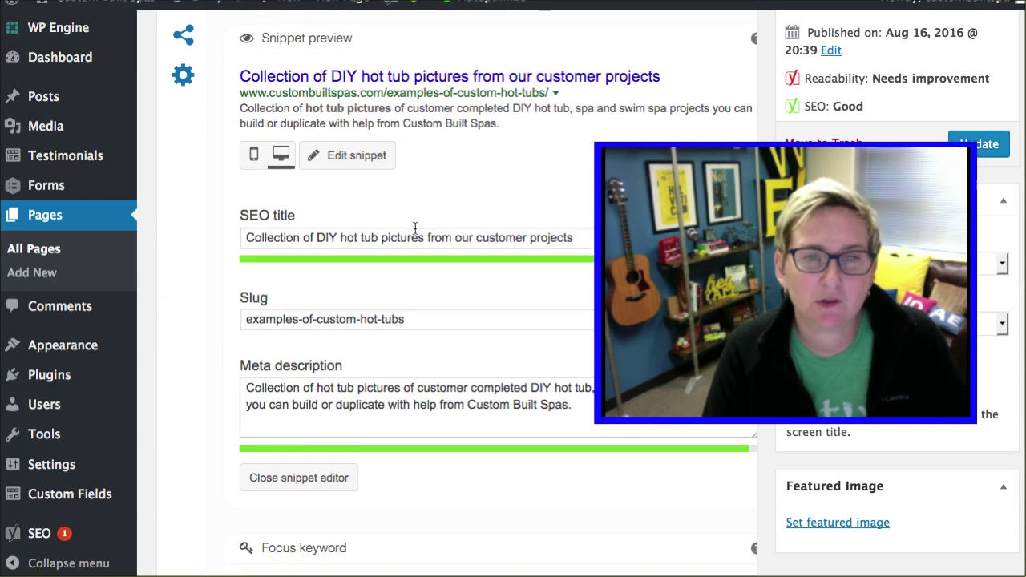
scroll(477, 231, up, 1)
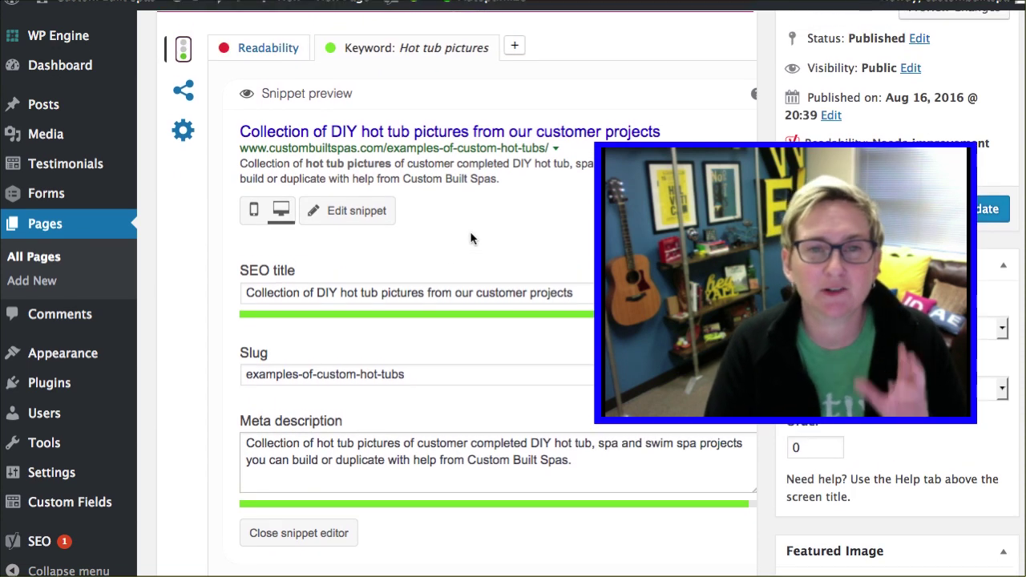